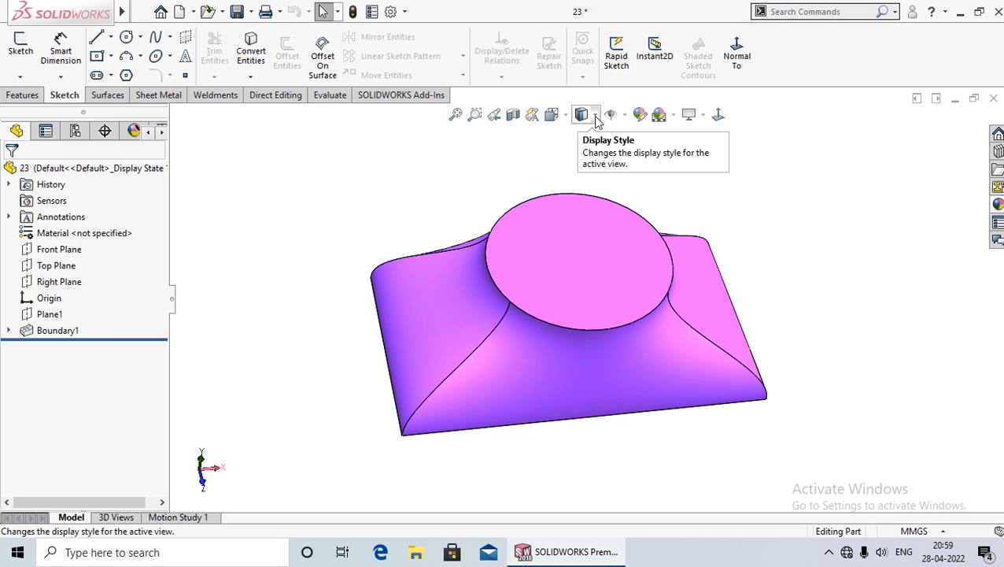
# Switch the boundary surface to Shaded With Edges display and orbit it to a new angle.
pyautogui.click(596, 116)
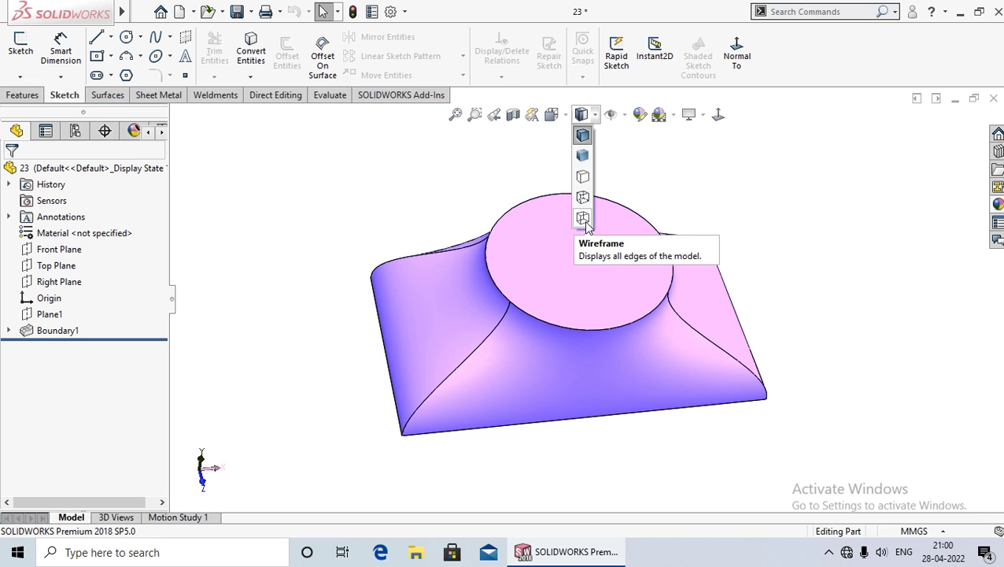
pyautogui.click(583, 137)
pyautogui.moveTo(794, 329)
pyautogui.mouseDown(button='middle')
pyautogui.moveTo(788, 276)
pyautogui.moveTo(811, 286)
pyautogui.moveTo(765, 250)
pyautogui.moveTo(769, 267)
pyautogui.moveTo(764, 241)
pyautogui.moveTo(777, 262)
pyautogui.moveTo(769, 278)
pyautogui.moveTo(755, 235)
pyautogui.moveTo(753, 298)
pyautogui.mouseUp(button='middle')
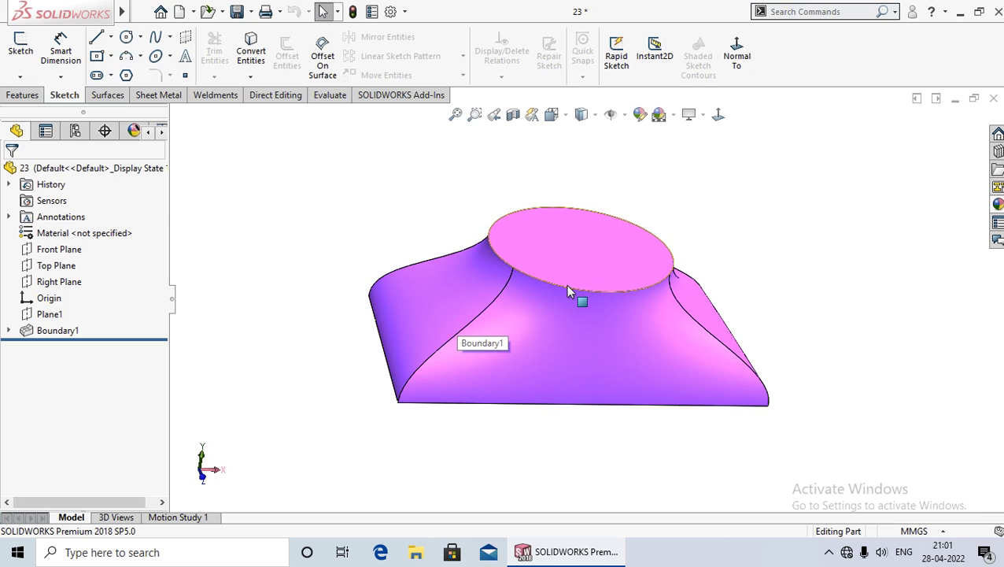
# Change to plain Shaded display and orbit to a more top-down view.
pyautogui.click(596, 117)
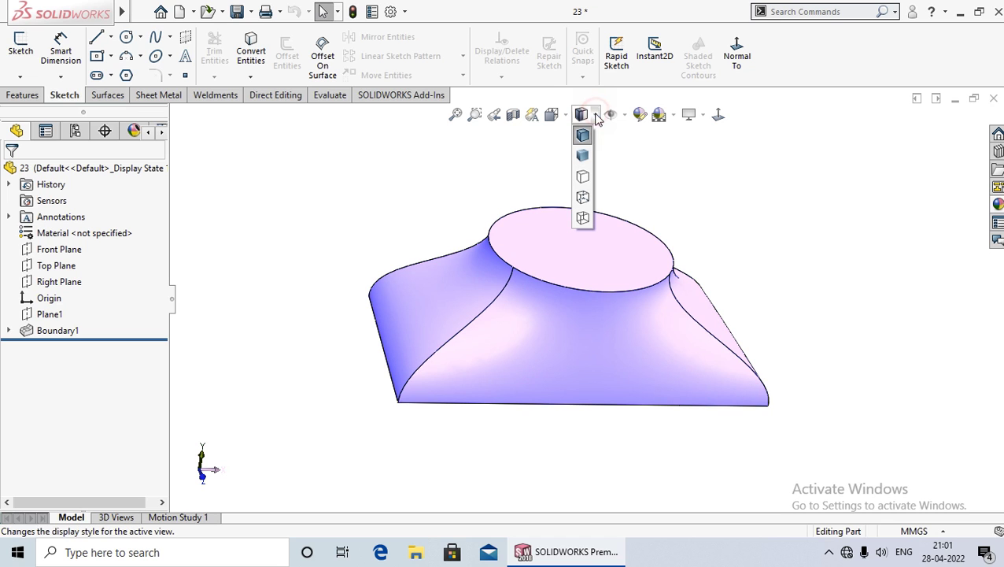
pyautogui.click(585, 155)
pyautogui.moveTo(662, 181)
pyautogui.mouseDown(button='middle')
pyautogui.moveTo(679, 302)
pyautogui.moveTo(728, 222)
pyautogui.moveTo(700, 228)
pyautogui.moveTo(684, 209)
pyautogui.moveTo(755, 266)
pyautogui.moveTo(764, 297)
pyautogui.moveTo(771, 246)
pyautogui.moveTo(704, 313)
pyautogui.moveTo(767, 255)
pyautogui.moveTo(740, 282)
pyautogui.mouseUp(button='middle')
# Show Boundary1 in Hidden Lines Removed style and orbit it to lower side-on angles.
pyautogui.click(596, 115)
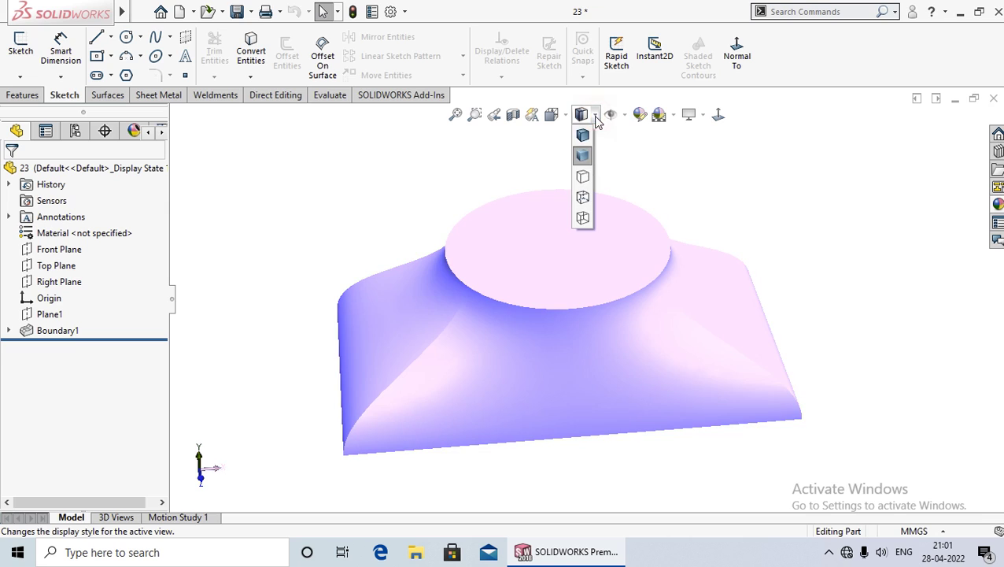
pyautogui.click(584, 178)
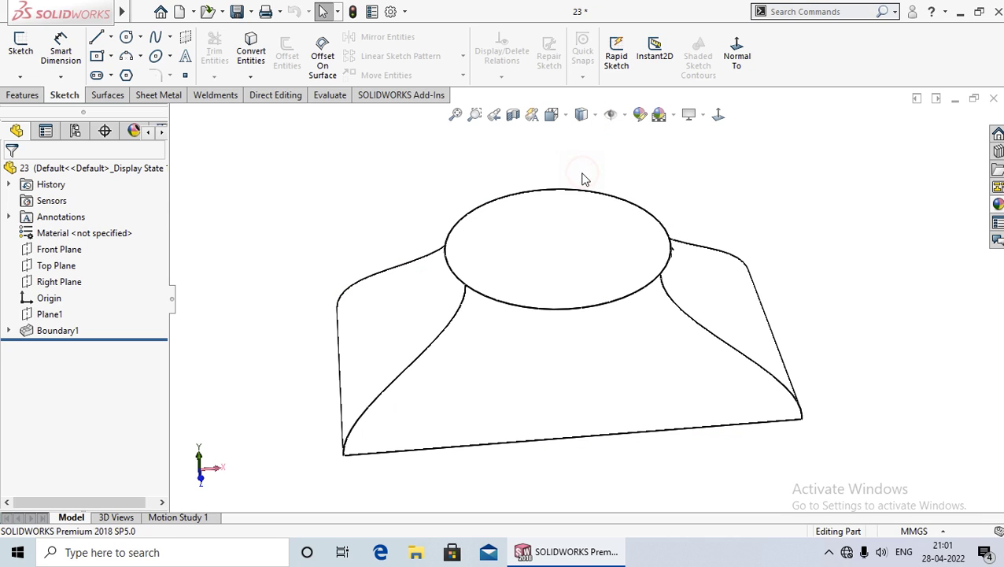
pyautogui.moveTo(835, 363)
pyautogui.mouseDown(button='middle')
pyautogui.moveTo(847, 243)
pyautogui.moveTo(840, 300)
pyautogui.moveTo(849, 262)
pyautogui.moveTo(843, 217)
pyautogui.moveTo(834, 318)
pyautogui.mouseUp(button='middle')
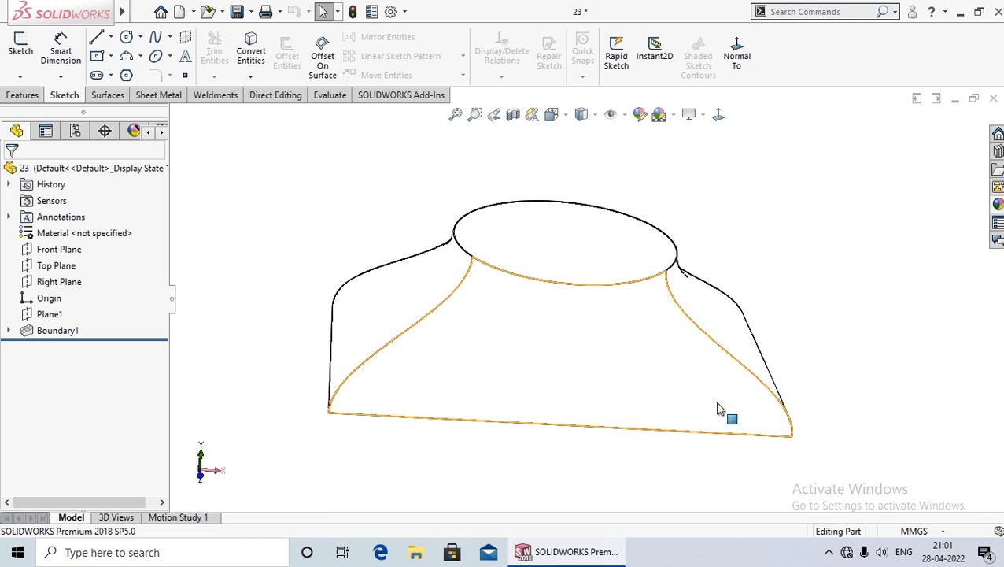
pyautogui.moveTo(572, 460)
pyautogui.mouseDown(button='middle')
pyautogui.moveTo(554, 455)
pyautogui.moveTo(642, 416)
pyautogui.moveTo(590, 415)
pyautogui.moveTo(493, 321)
pyautogui.moveTo(560, 417)
pyautogui.moveTo(619, 440)
pyautogui.moveTo(561, 417)
pyautogui.moveTo(523, 443)
pyautogui.moveTo(542, 444)
pyautogui.mouseUp(button='middle')
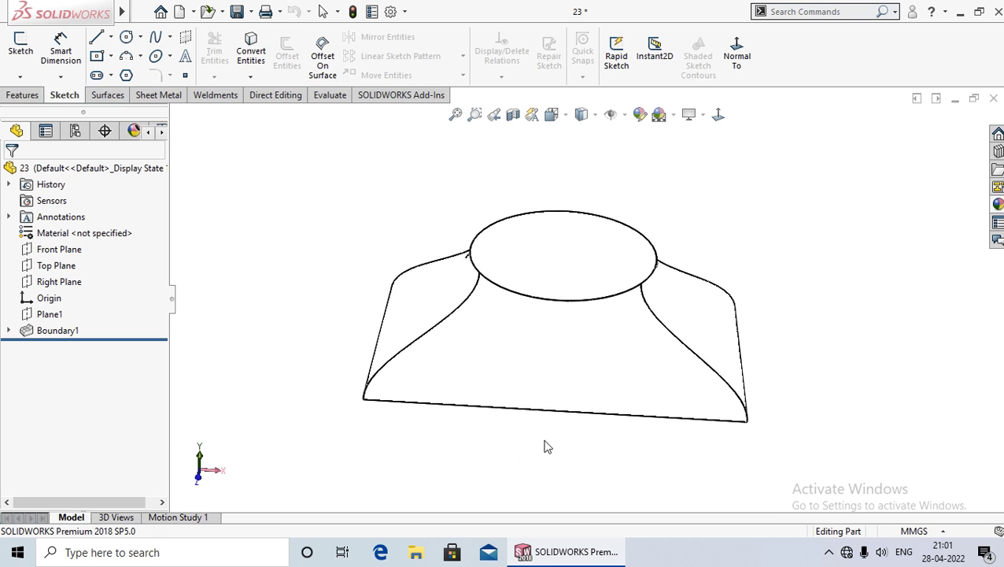
pyautogui.click(595, 118)
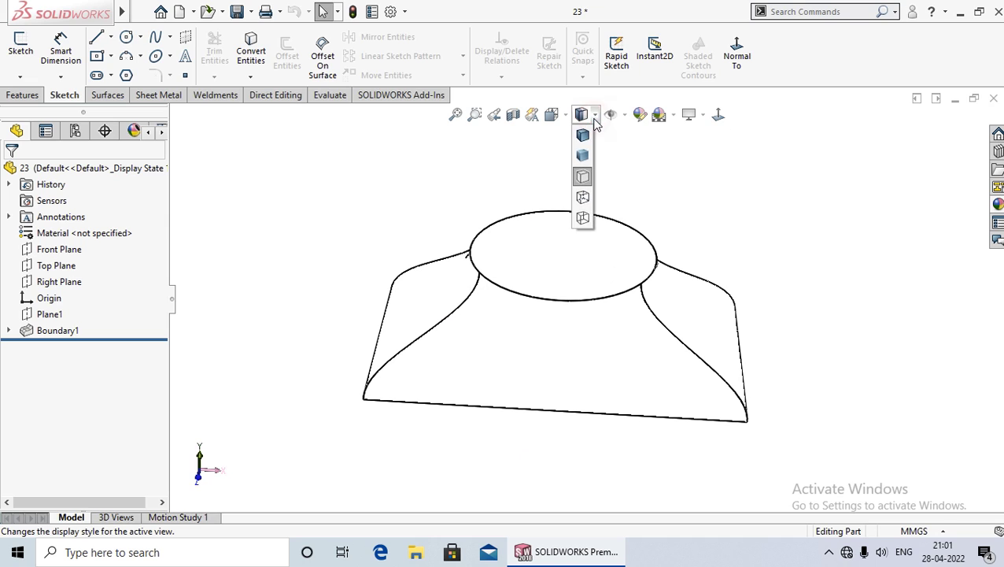
# Apply Hidden Lines Visible so back edges appear dashed, viewed from a lower side angle.
pyautogui.click(583, 199)
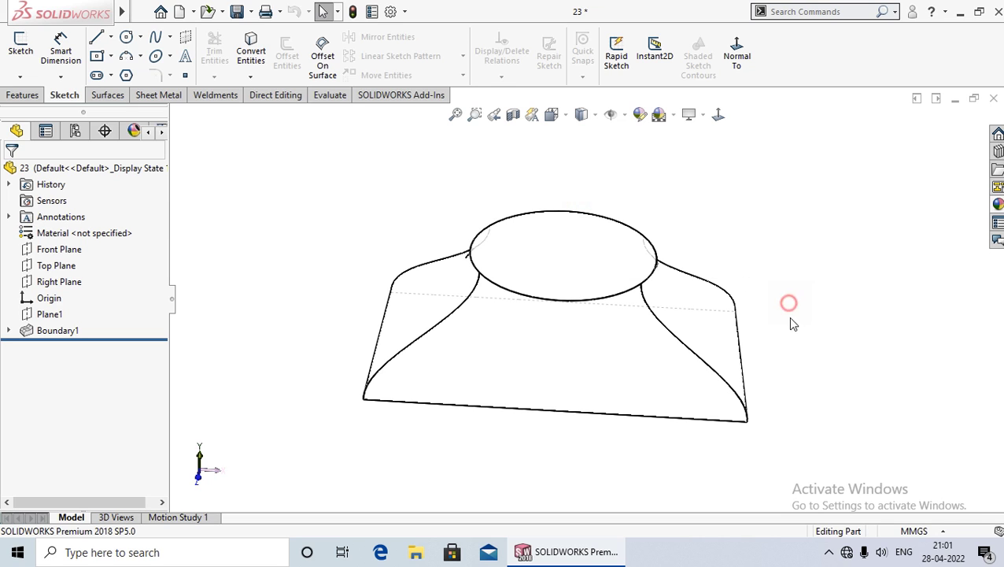
pyautogui.moveTo(787, 317)
pyautogui.mouseDown(button='middle')
pyautogui.moveTo(816, 259)
pyautogui.moveTo(688, 347)
pyautogui.mouseUp(button='middle')
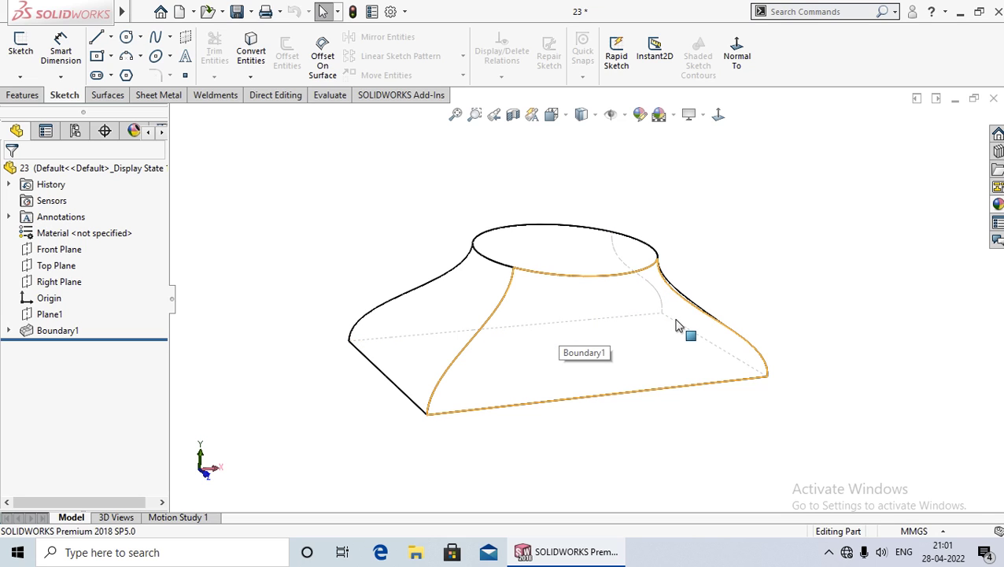
pyautogui.scroll(-4, 683, 329)
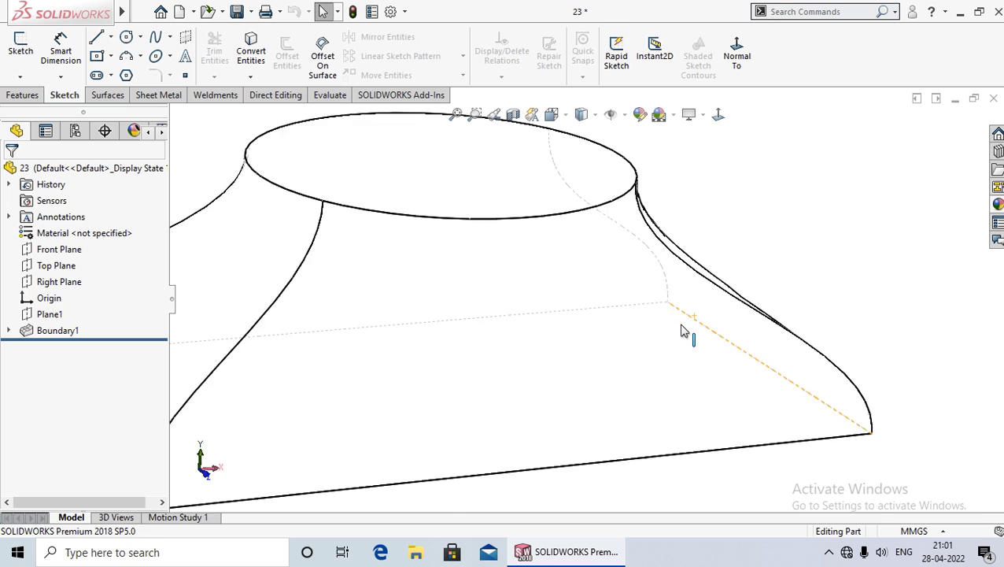
pyautogui.scroll(-1, 684, 336)
pyautogui.scroll(3, 728, 299)
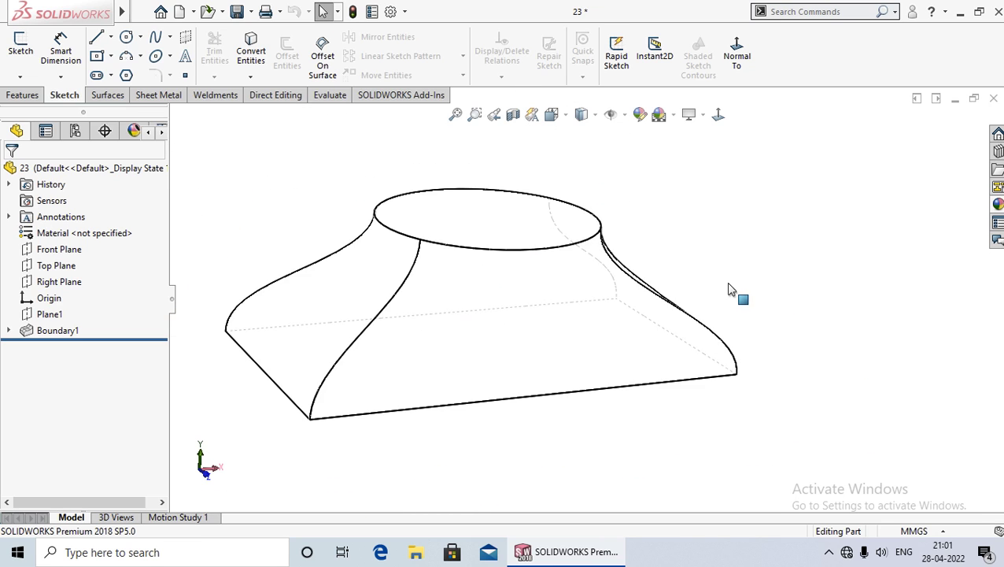
pyautogui.scroll(2, 728, 291)
pyautogui.click(597, 118)
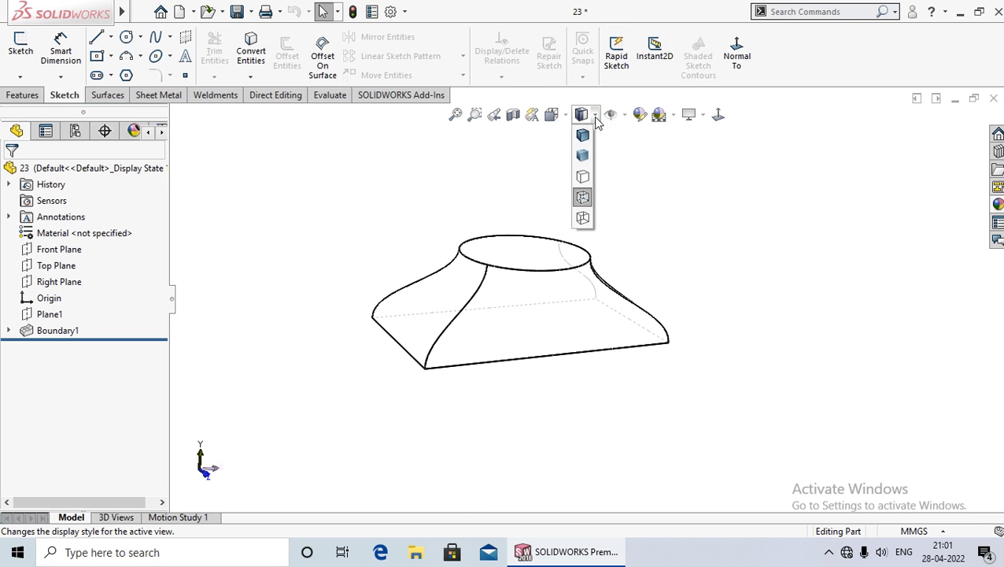
# Show Boundary1 in Wireframe style and orbit it to a front-facing view.
pyautogui.click(582, 219)
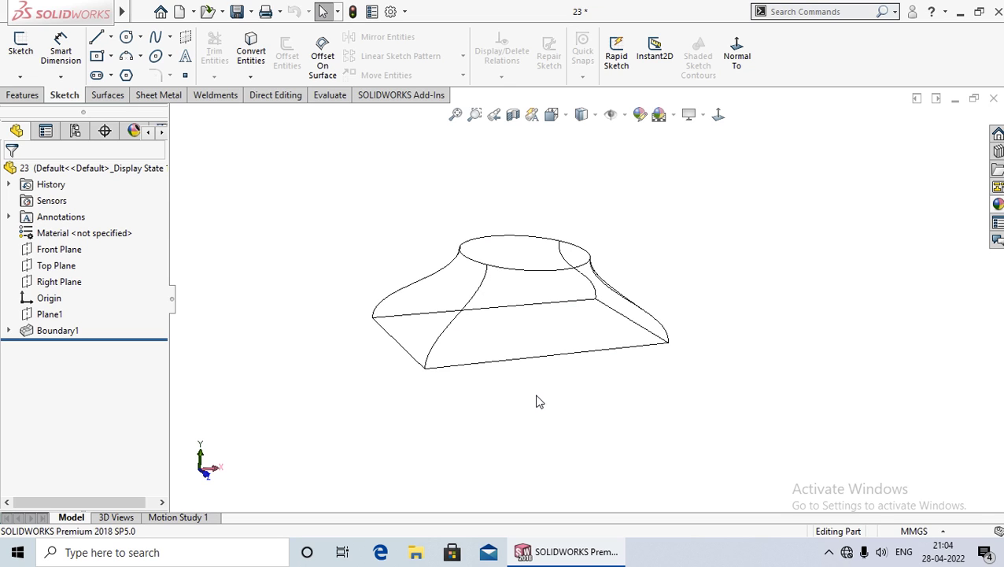
pyautogui.moveTo(584, 414)
pyautogui.mouseDown(button='middle')
pyautogui.moveTo(603, 409)
pyautogui.moveTo(606, 419)
pyautogui.moveTo(481, 319)
pyautogui.moveTo(619, 314)
pyautogui.moveTo(574, 389)
pyautogui.mouseUp(button='middle')
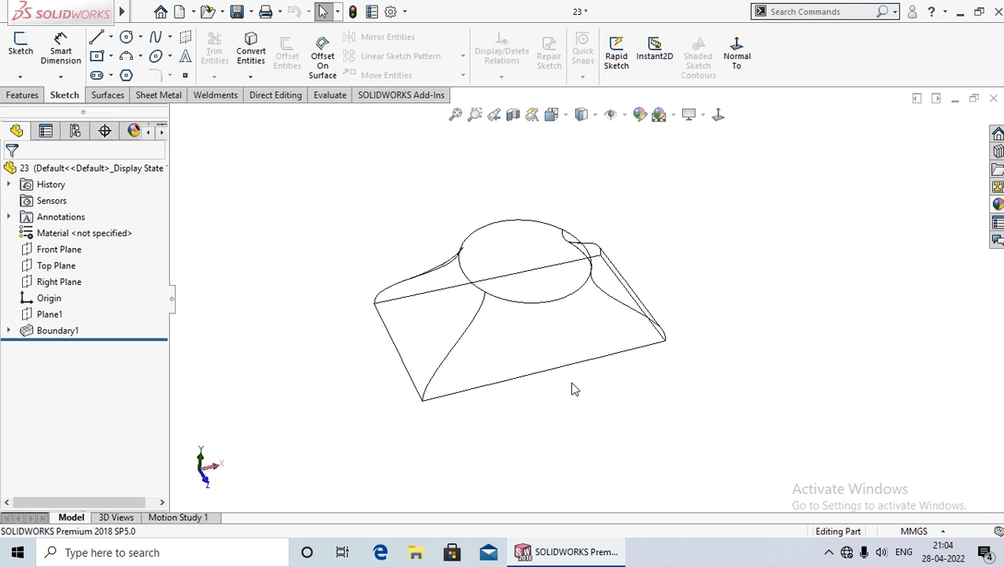
pyautogui.moveTo(603, 440); pyautogui.dragTo(579, 369, button='middle')
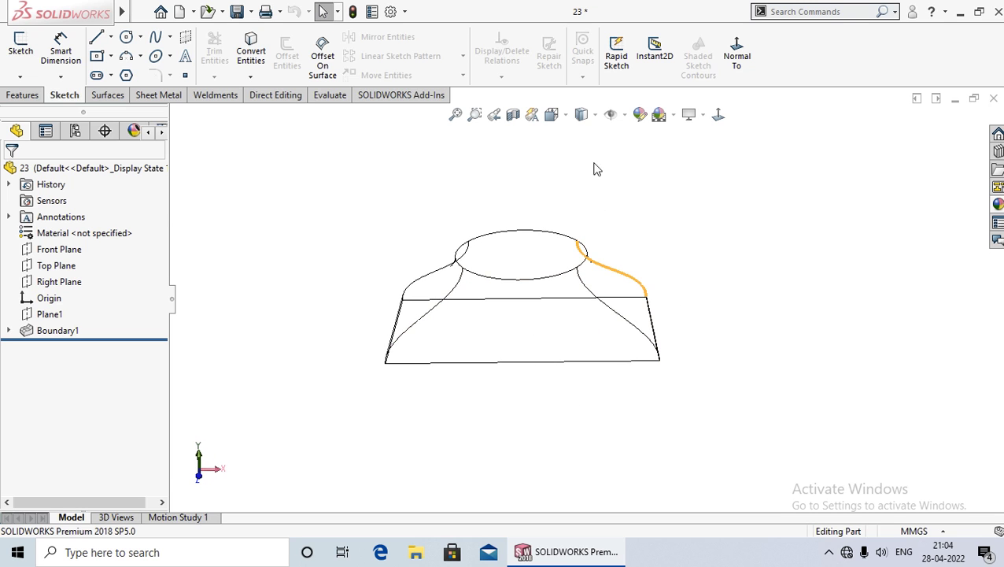
pyautogui.click(596, 117)
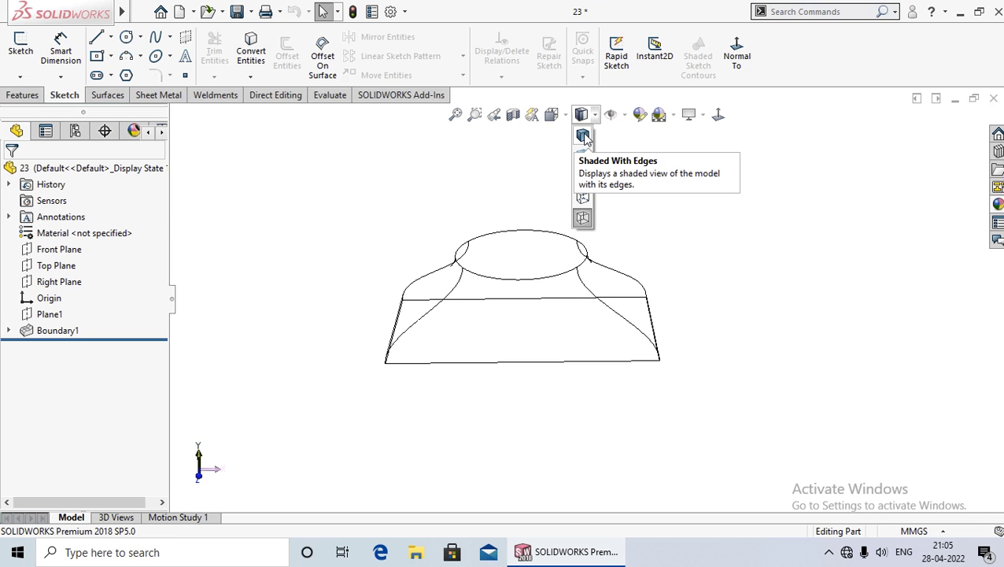
# Return Boundary1 to Shaded With Edges and bring up the Hide/Show Items options.
pyautogui.click(583, 136)
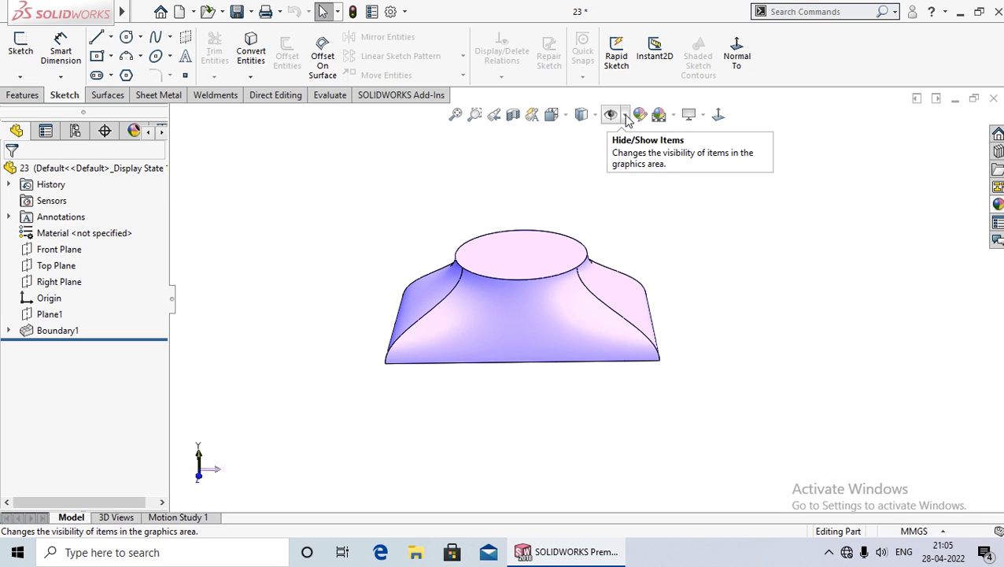
pyautogui.click(626, 116)
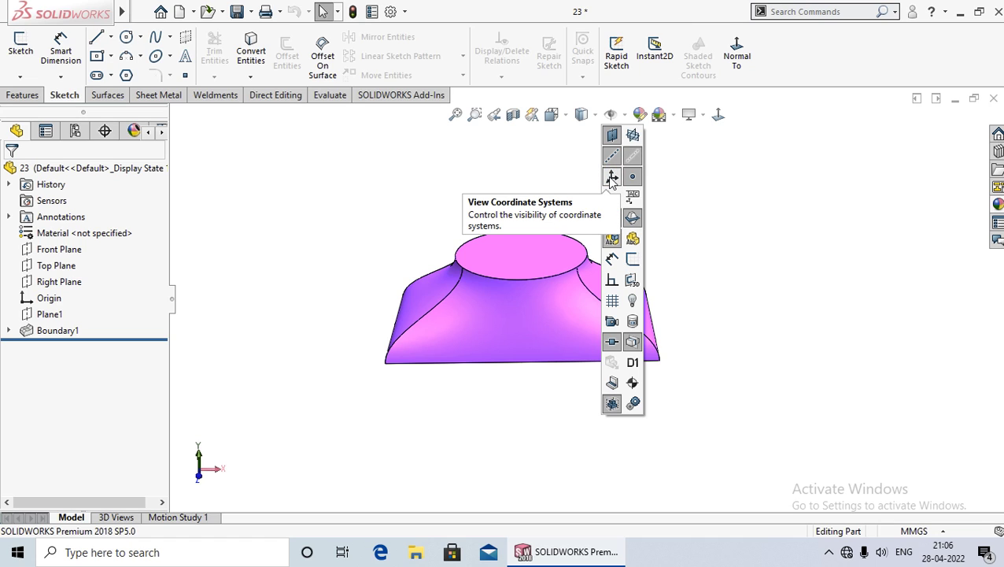
# Turn on View Coordinate Systems and toggle View Sketches in Hide/Show Items.
pyautogui.click(613, 177)
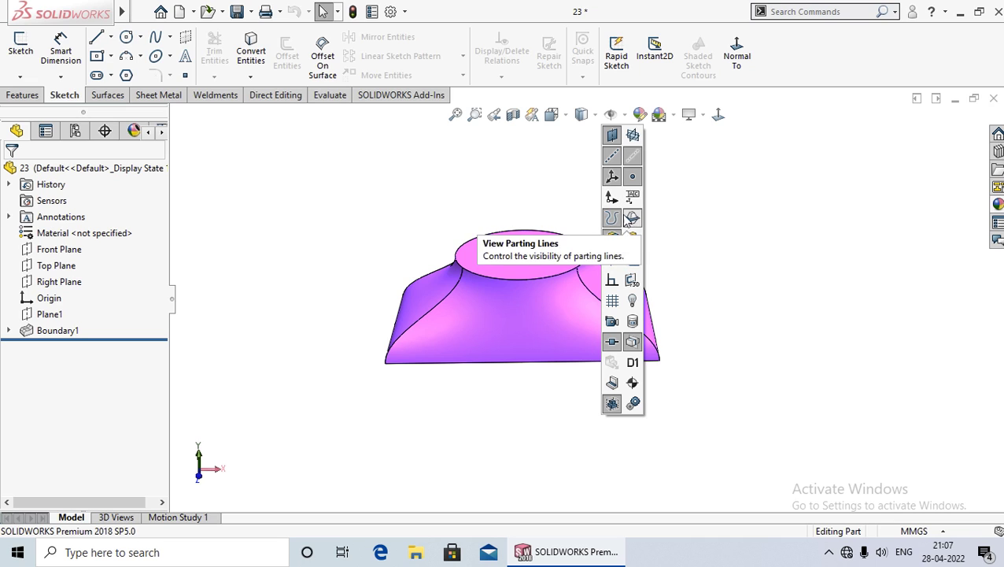
pyautogui.click(632, 262)
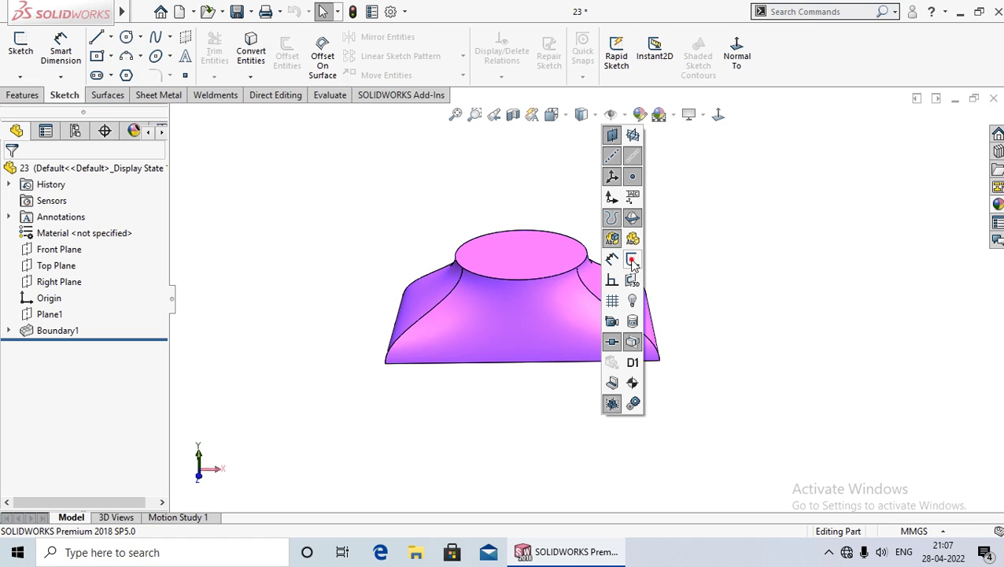